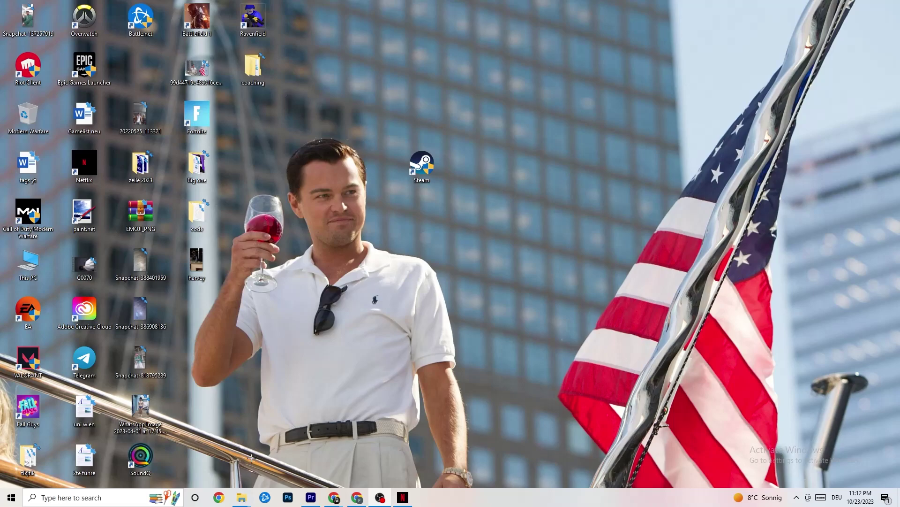
Step: Open the network adapter list through the Network & Internet settings
{"action": "left_click", "coordinate": [2, 504]}
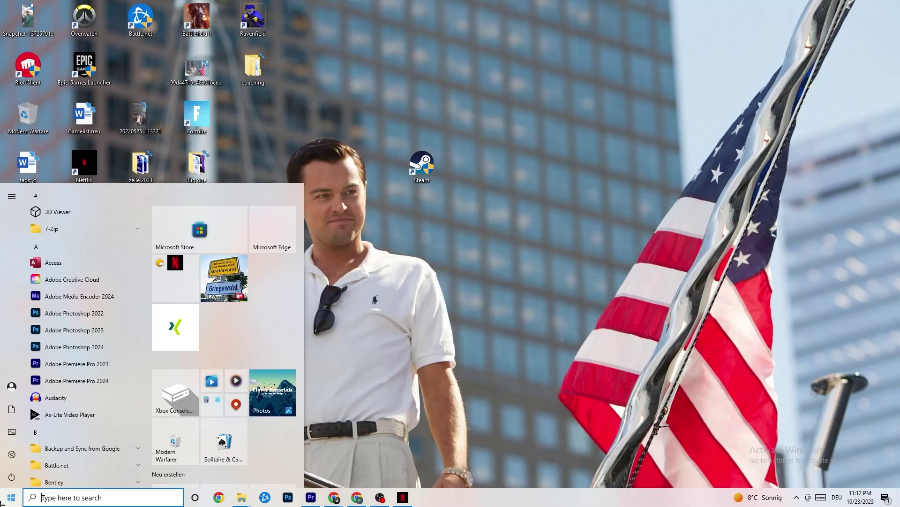
{"action": "left_click", "coordinate": [10, 454]}
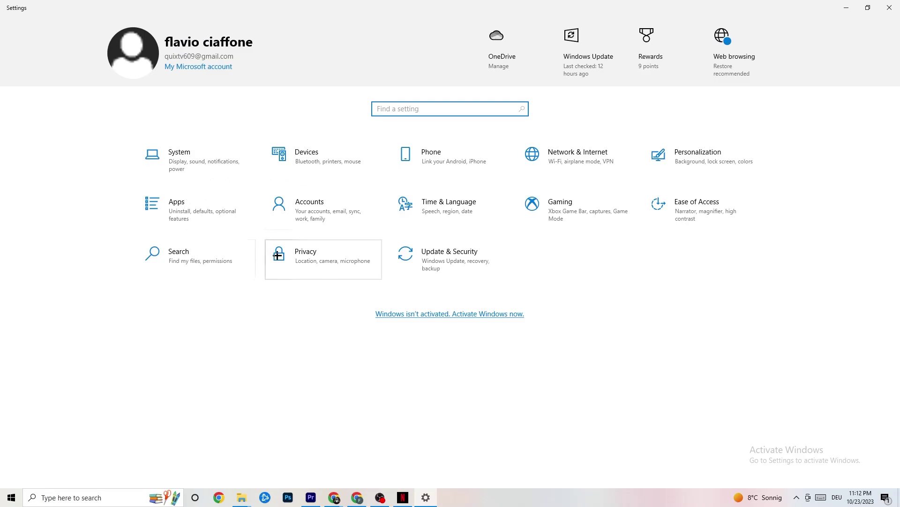
{"action": "left_click", "coordinate": [594, 158]}
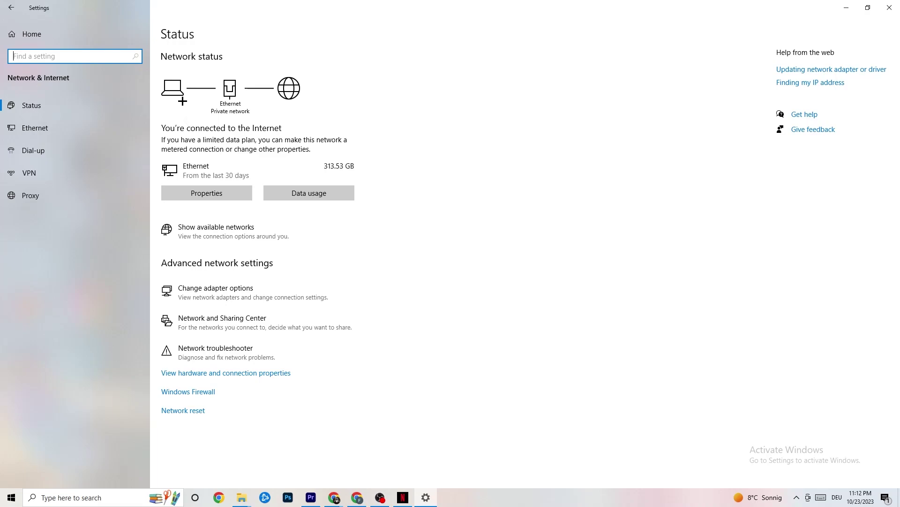
{"action": "left_click", "coordinate": [257, 286]}
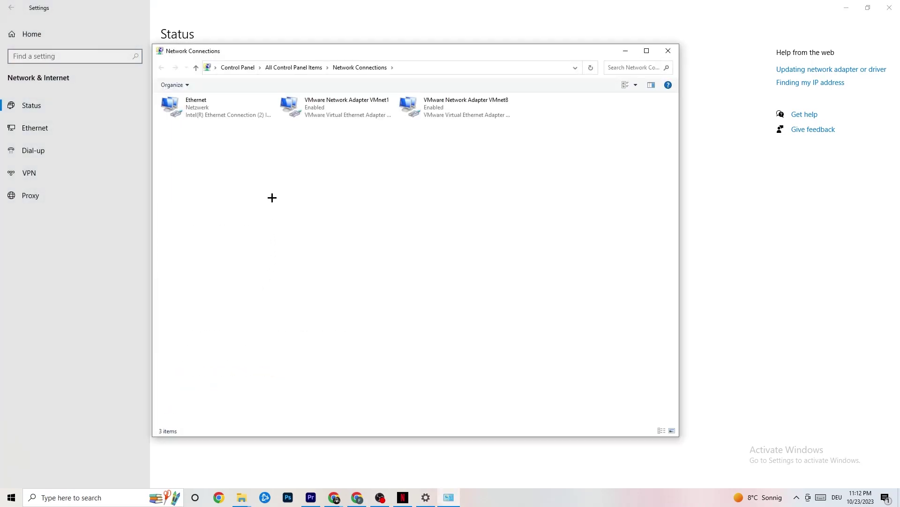
Step: Disable the Ethernet adapter, enable it again, and close the adapter list
{"action": "double_click", "coordinate": [242, 107]}
{"action": "left_click", "coordinate": [528, 153]}
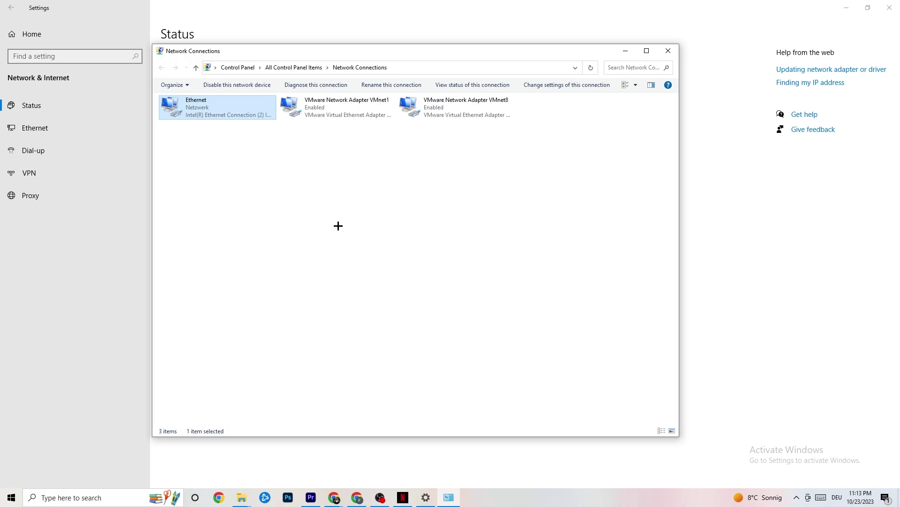
{"action": "right_click", "coordinate": [219, 113]}
{"action": "left_click", "coordinate": [255, 120]}
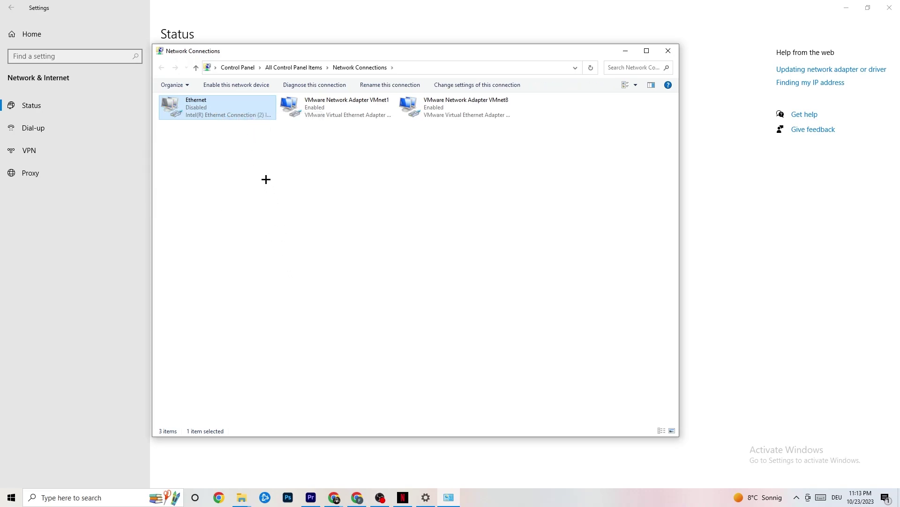
{"action": "right_click", "coordinate": [219, 113]}
{"action": "left_click", "coordinate": [243, 120]}
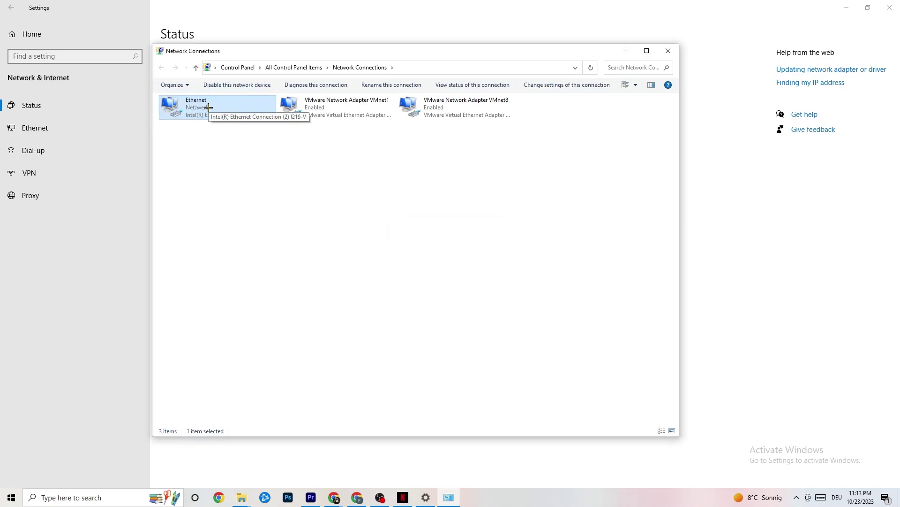
{"action": "left_click", "coordinate": [669, 50]}
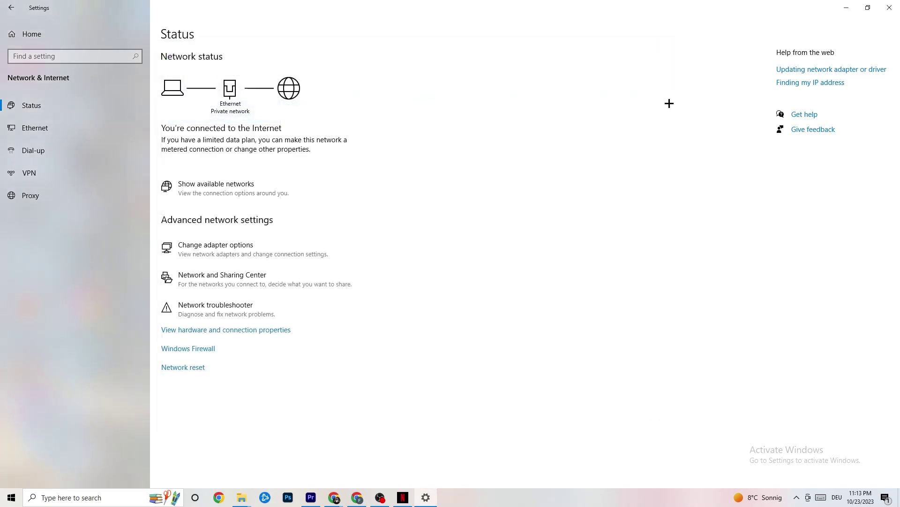
Step: Open the Network and Sharing Center in full size and view its problem troubleshooting page, closing Settings when done
{"action": "left_click", "coordinate": [224, 278]}
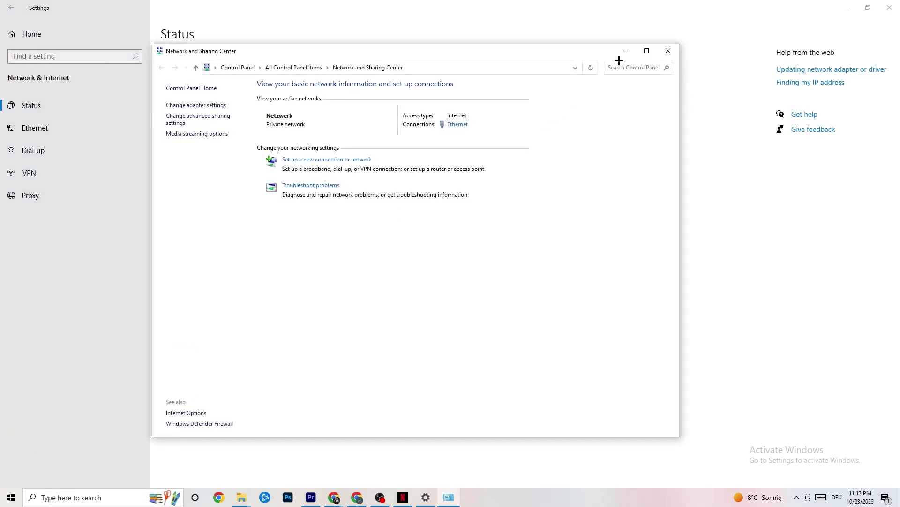
{"action": "left_click", "coordinate": [646, 50]}
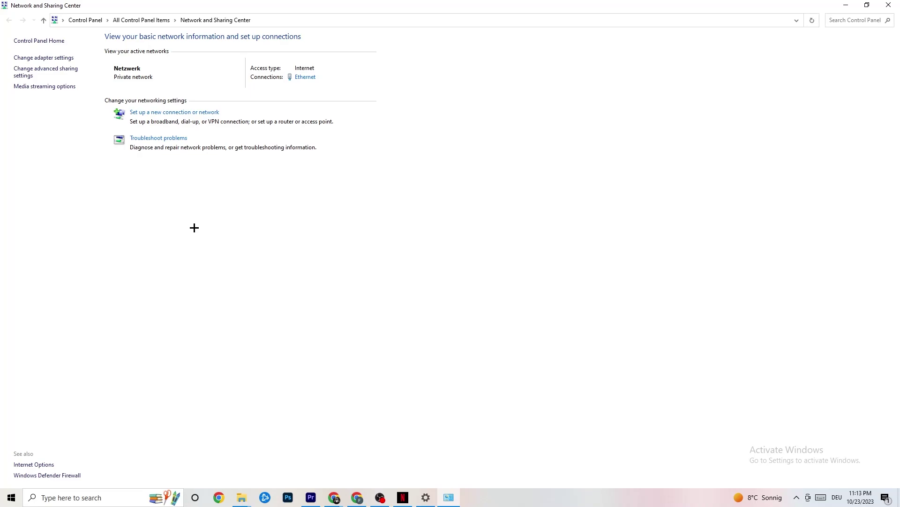
{"action": "left_click", "coordinate": [172, 139]}
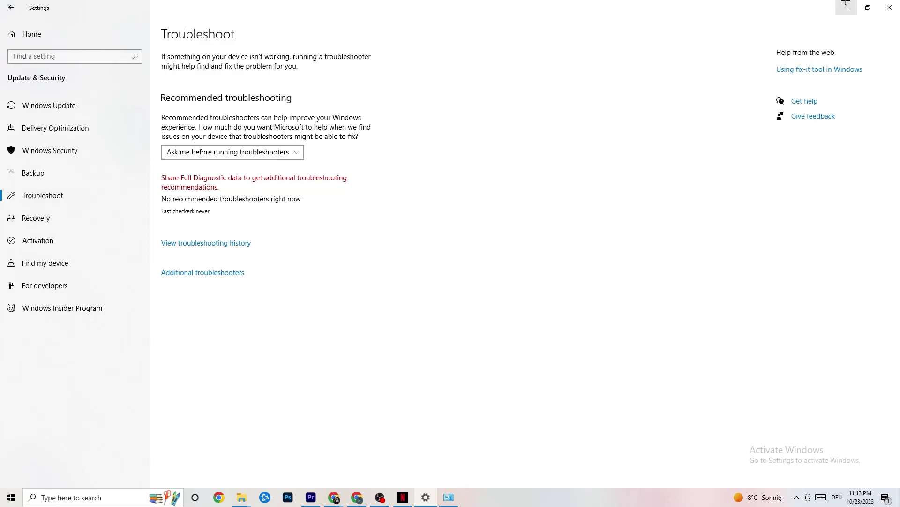
{"action": "left_click", "coordinate": [882, 4]}
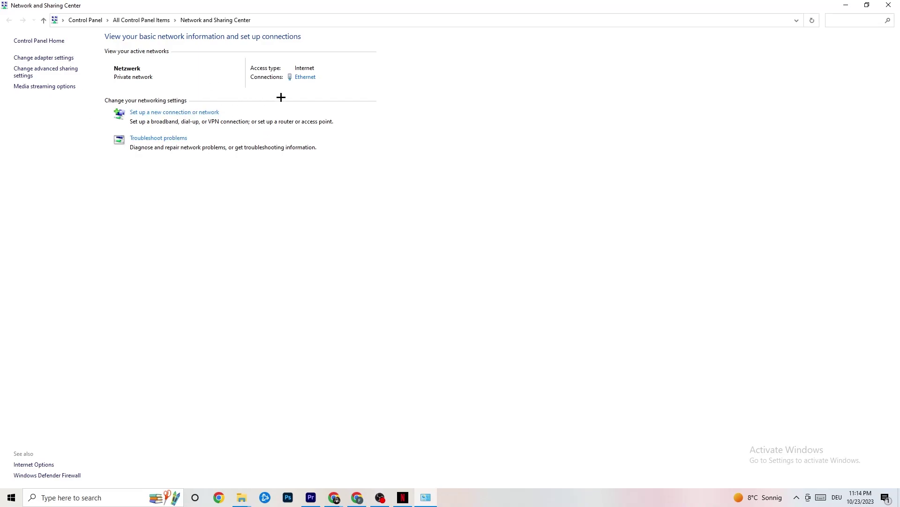
Step: Open the Internet Protocol Version 4 (TCP/IPv4) properties of the active Ethernet connection
{"action": "left_click", "coordinate": [309, 78]}
{"action": "left_click_drag", "start_coordinate": [436, 150], "coordinate": [295, 136]}
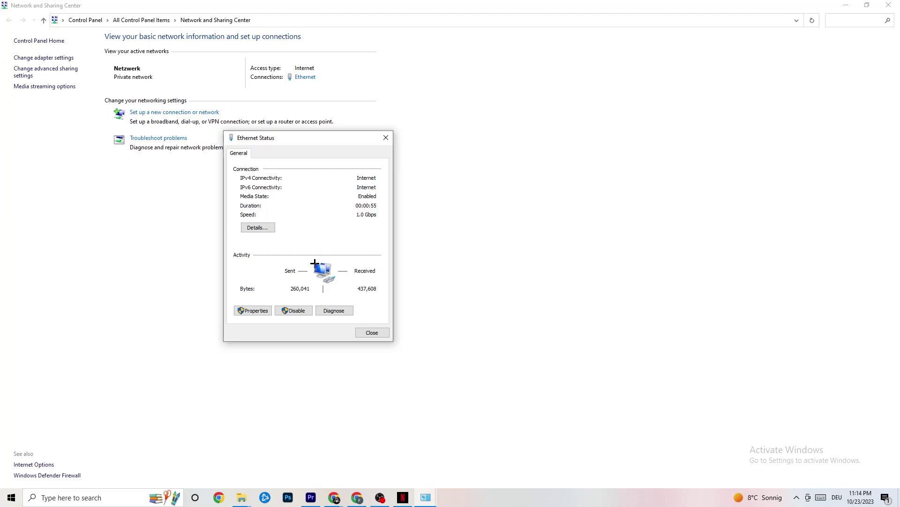
{"action": "left_click", "coordinate": [252, 310]}
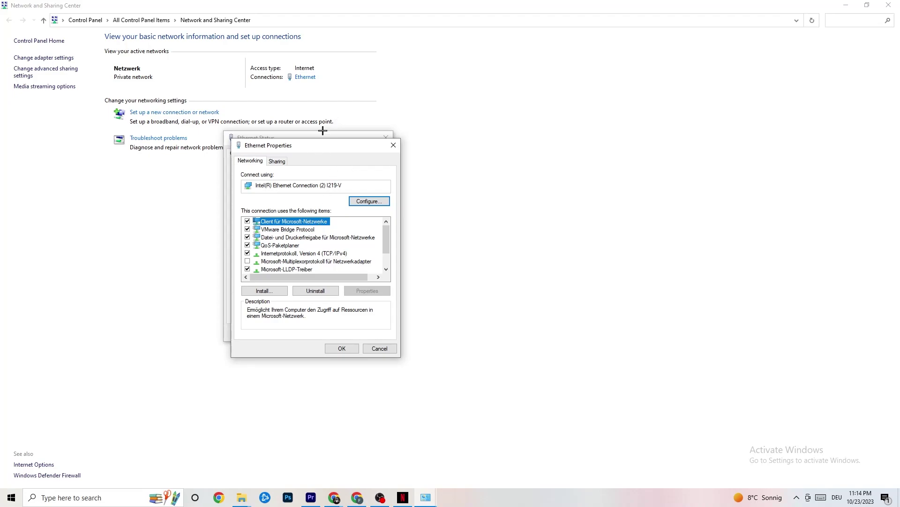
{"action": "left_click_drag", "start_coordinate": [301, 142], "coordinate": [352, 91]}
{"action": "scroll", "coordinate": [338, 185], "scroll_direction": "down", "scroll_amount": 1}
{"action": "scroll", "coordinate": [357, 207], "scroll_direction": "up", "scroll_amount": 1}
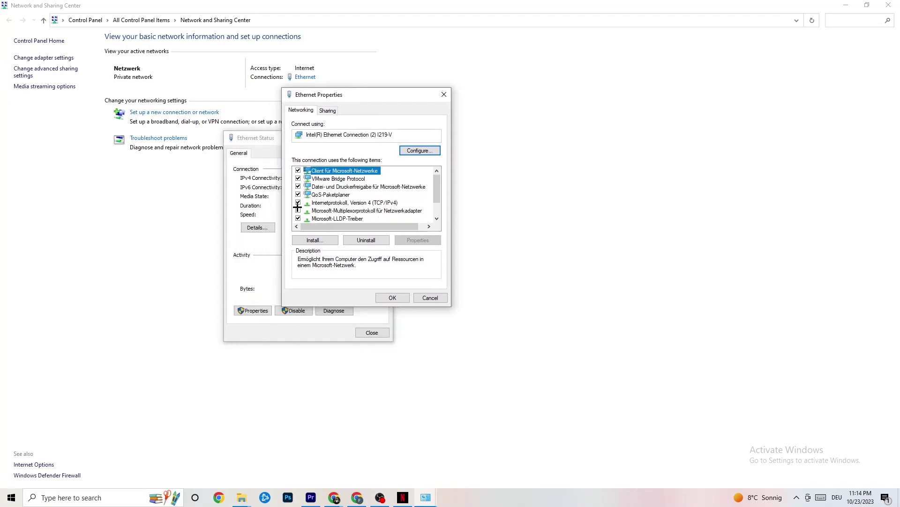
{"action": "double_click", "coordinate": [342, 203]}
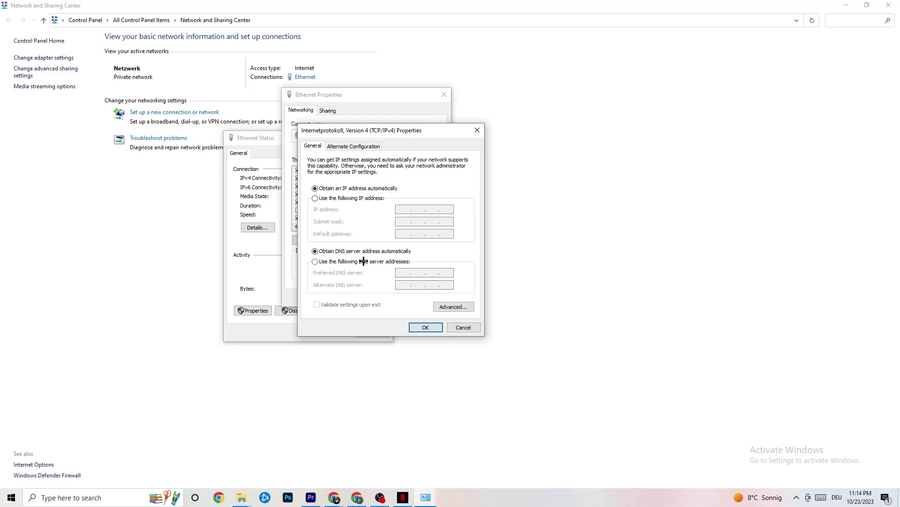
Step: Try specifying DNS server addresses manually in the IPv4 properties, and close all network windows without applying
{"action": "left_click", "coordinate": [318, 264]}
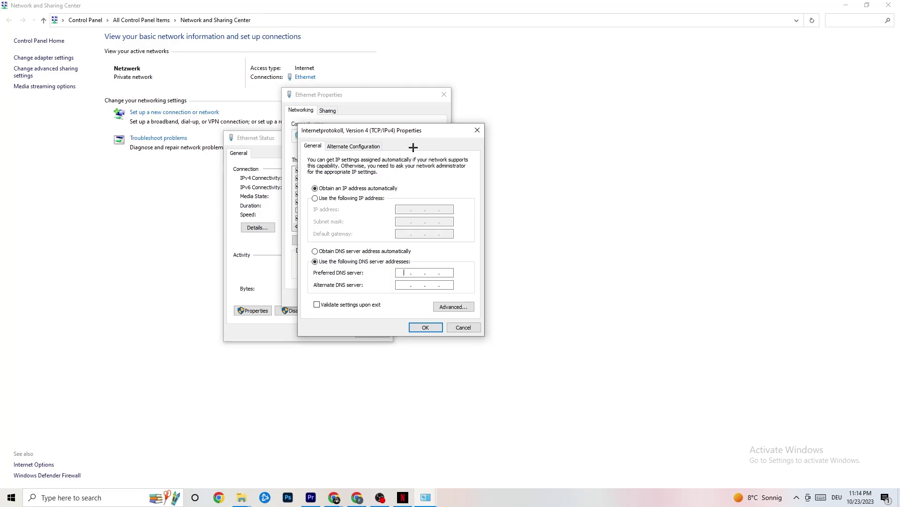
{"action": "left_click", "coordinate": [477, 130]}
{"action": "left_click", "coordinate": [444, 94]}
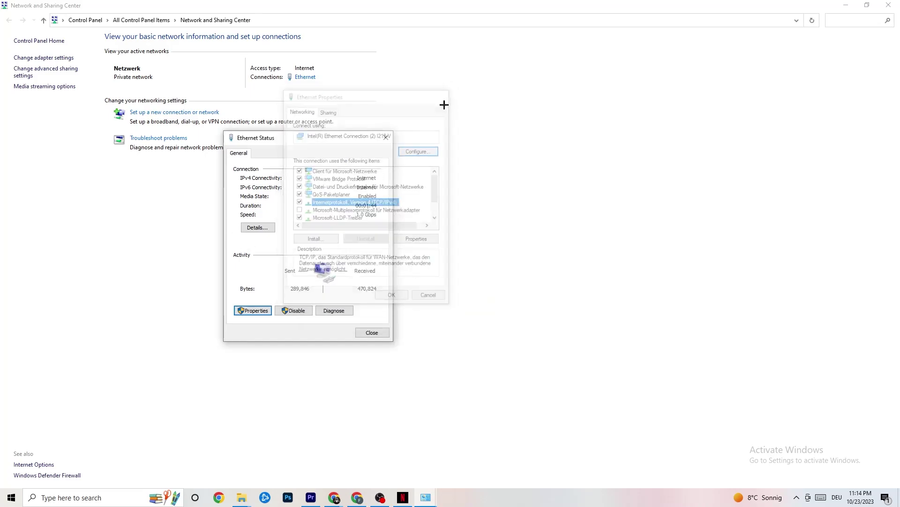
{"action": "left_click", "coordinate": [388, 137]}
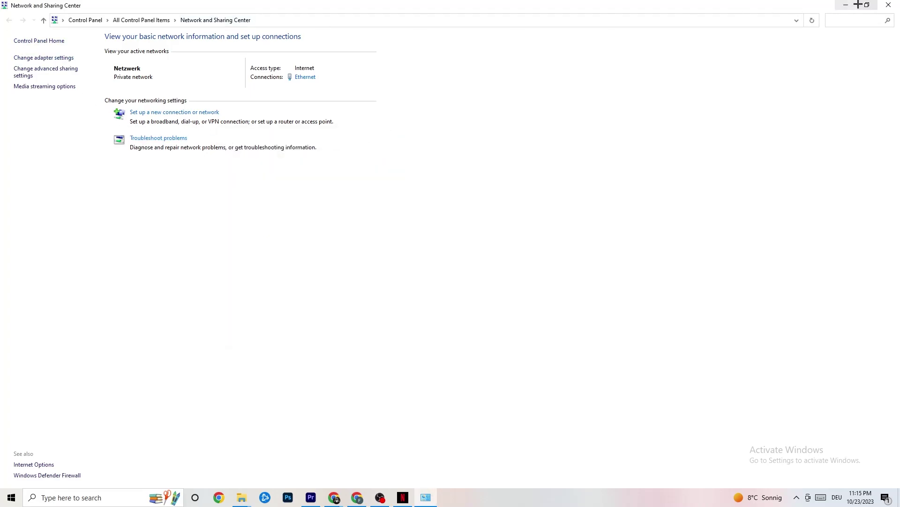
{"action": "left_click", "coordinate": [888, 5]}
Step: Reopen the Network & Internet settings and view the web help on updating the network adapter or driver
{"action": "left_click", "coordinate": [12, 496]}
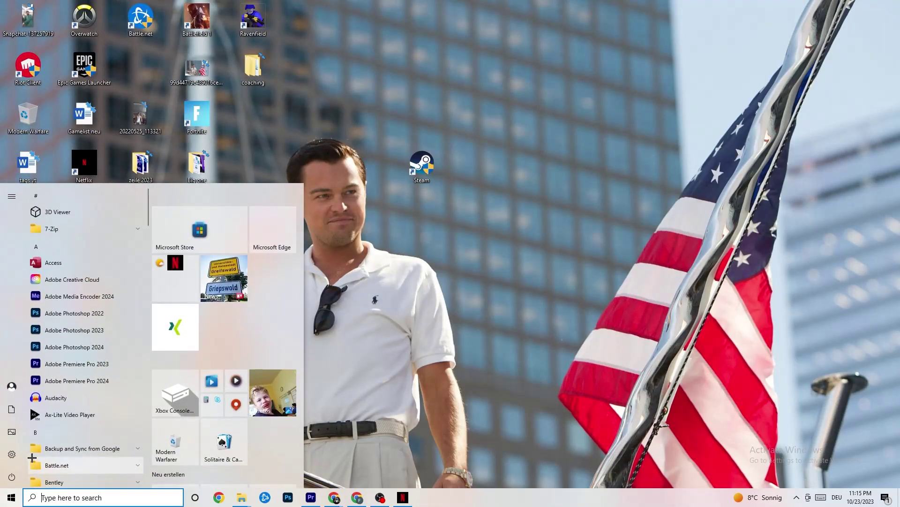
{"action": "left_click", "coordinate": [12, 454]}
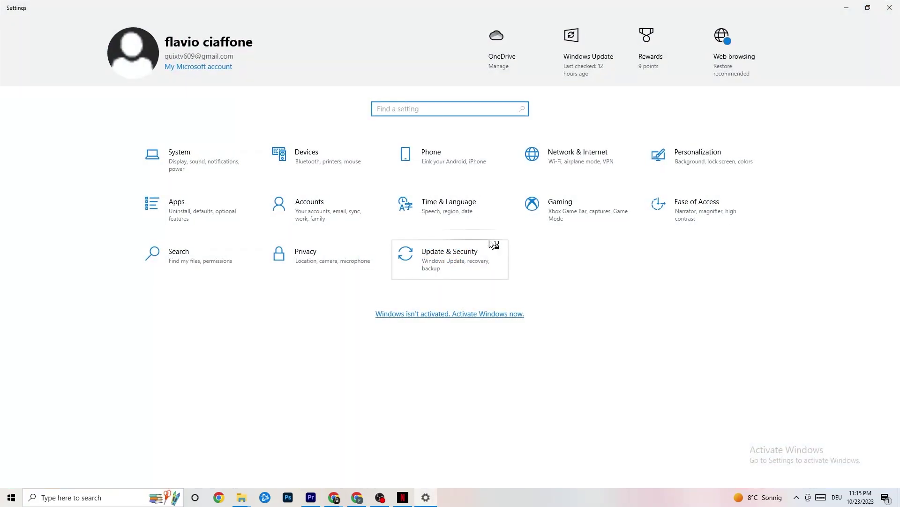
{"action": "left_click", "coordinate": [586, 159]}
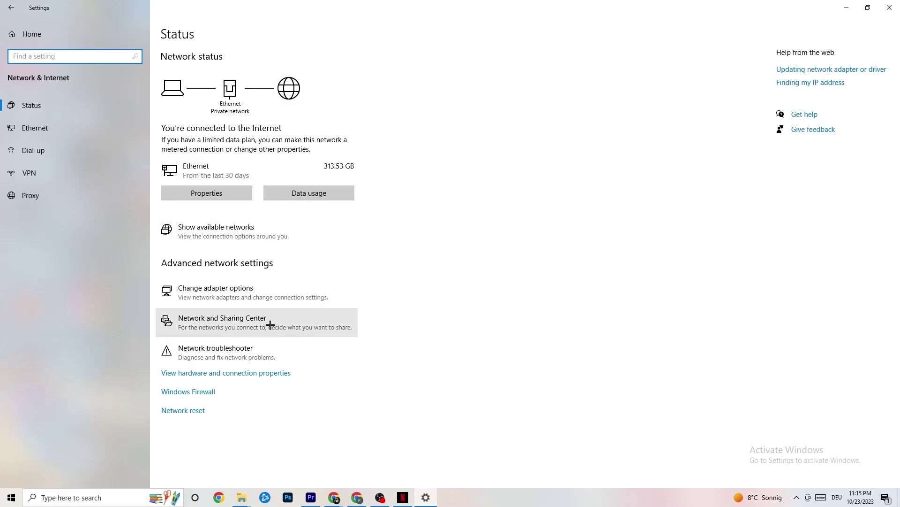
{"action": "left_click", "coordinate": [833, 71]}
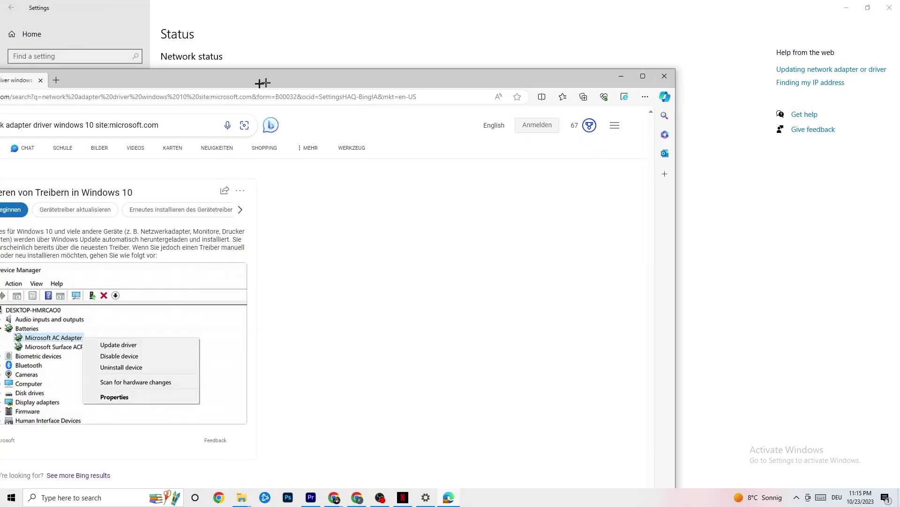
{"action": "left_click_drag", "start_coordinate": [257, 83], "coordinate": [438, 58]}
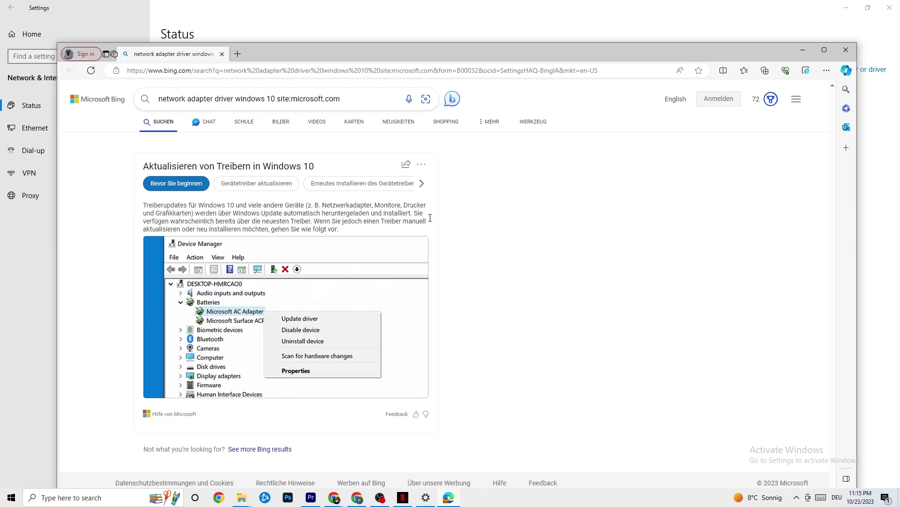
{"action": "left_click", "coordinate": [852, 51]}
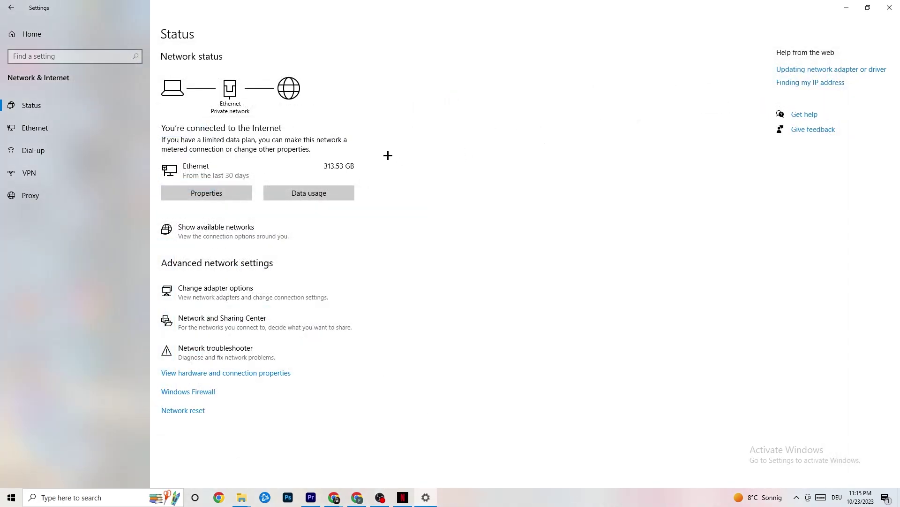
Step: Show the available networks from the network status page, and close Settings
{"action": "left_click", "coordinate": [271, 232]}
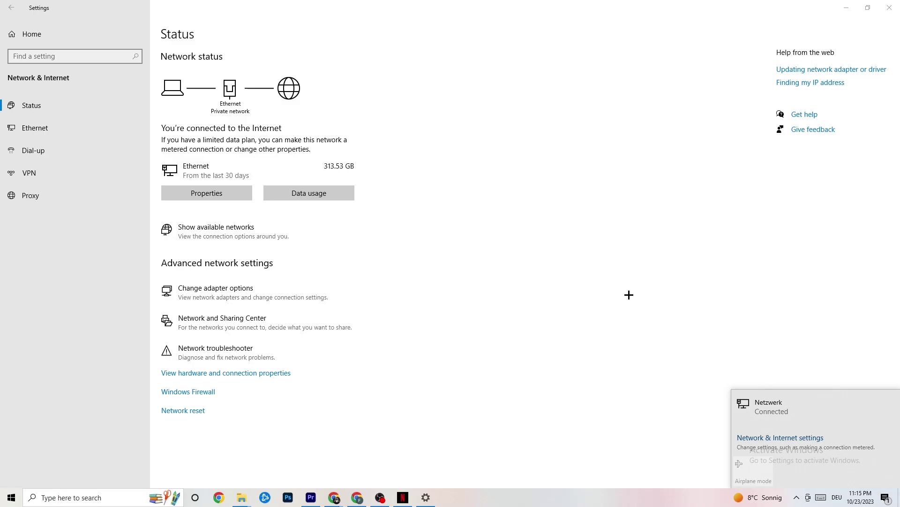
{"action": "left_click", "coordinate": [539, 280]}
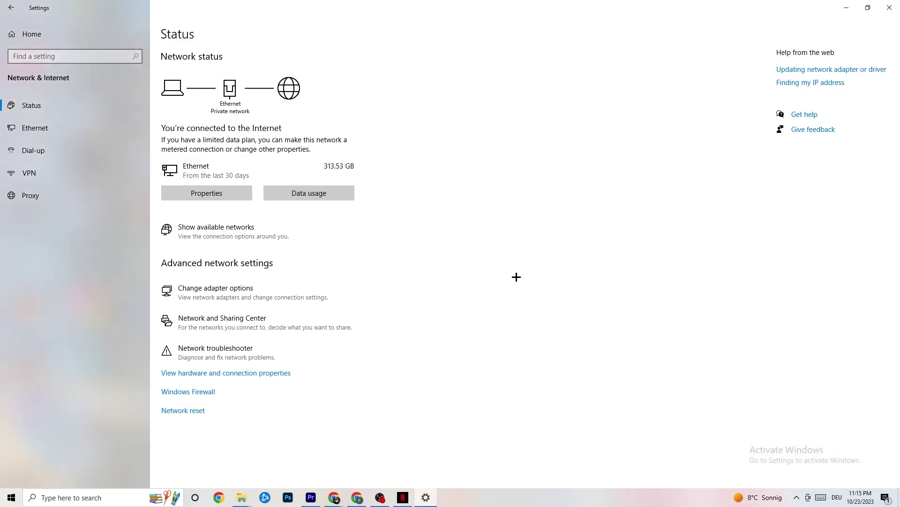
{"action": "left_click", "coordinate": [889, 7]}
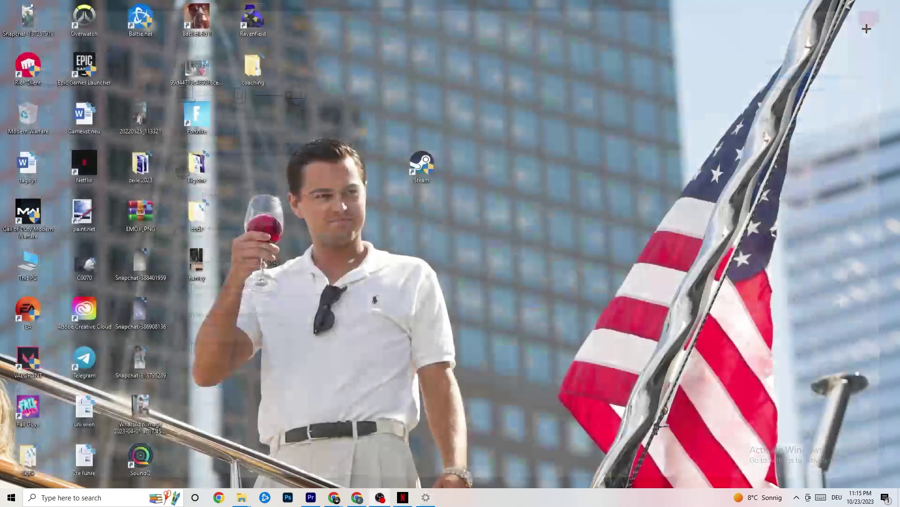
Step: Examine the Windows Update status in the Update & Security settings, and close Settings
{"action": "key", "text": "super"}
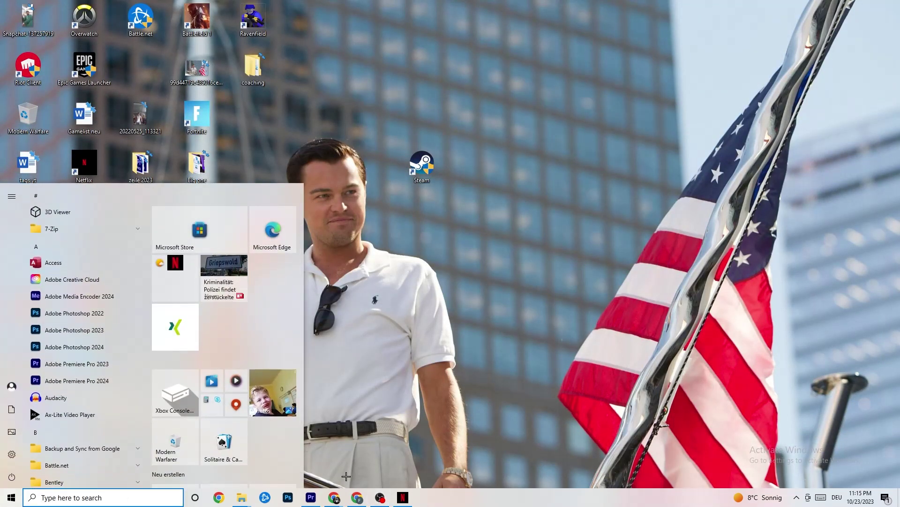
{"action": "left_click", "coordinate": [18, 460]}
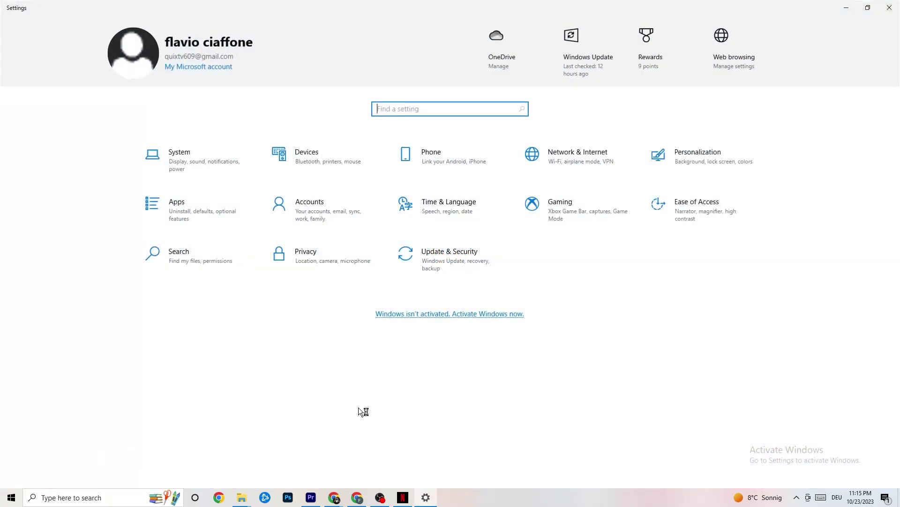
{"action": "left_click", "coordinate": [475, 262]}
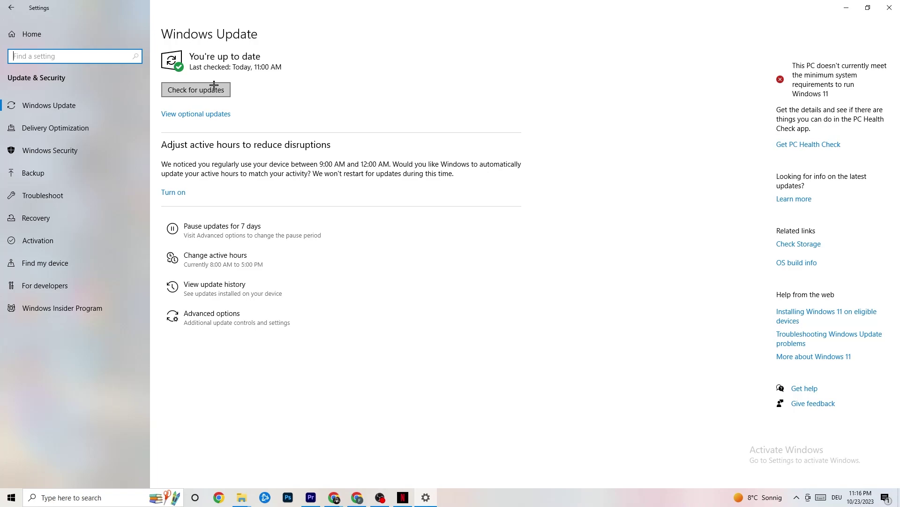
{"action": "left_click", "coordinate": [197, 55]}
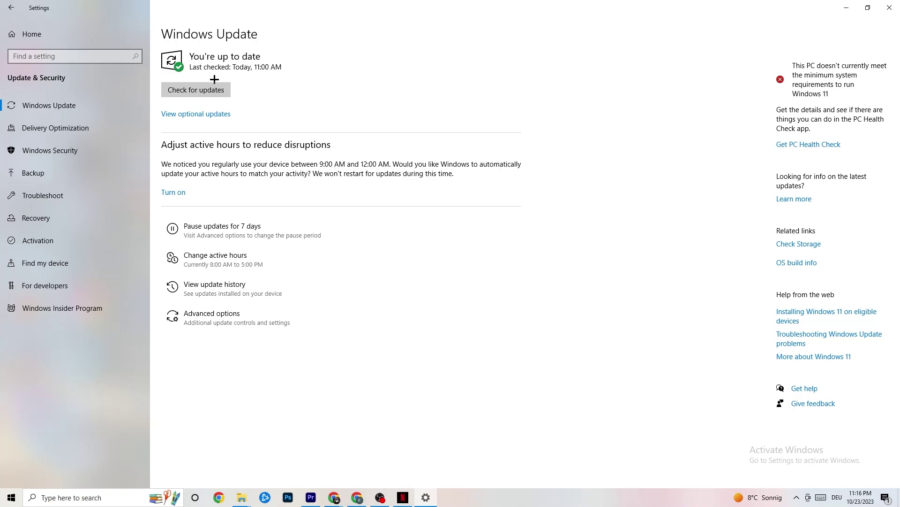
{"action": "left_click", "coordinate": [887, 9]}
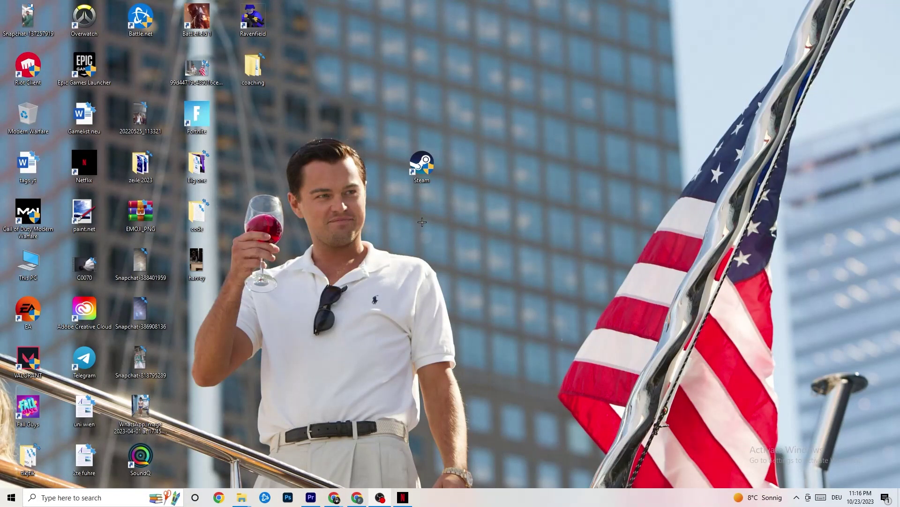
Step: Open Task Manager, maximize it, and view the throughput graph of the physical Ethernet adapter
{"action": "right_click", "coordinate": [482, 503]}
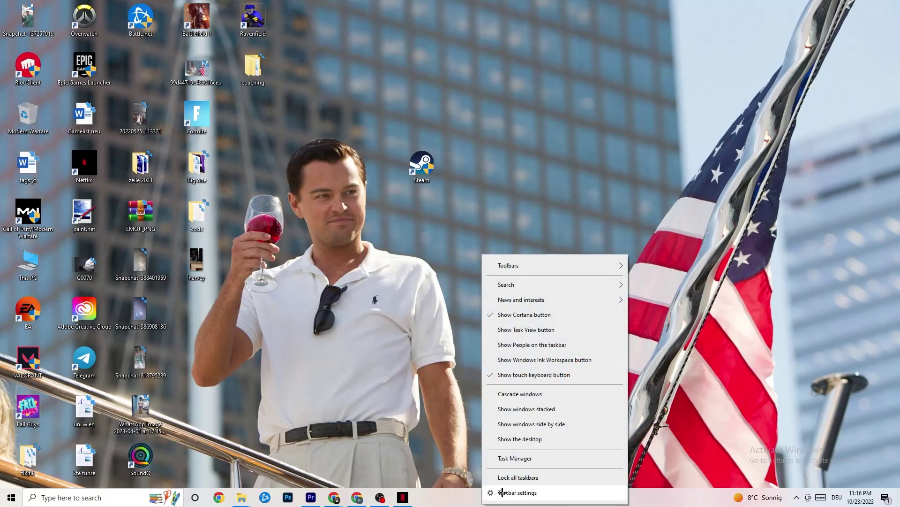
{"action": "left_click", "coordinate": [515, 460]}
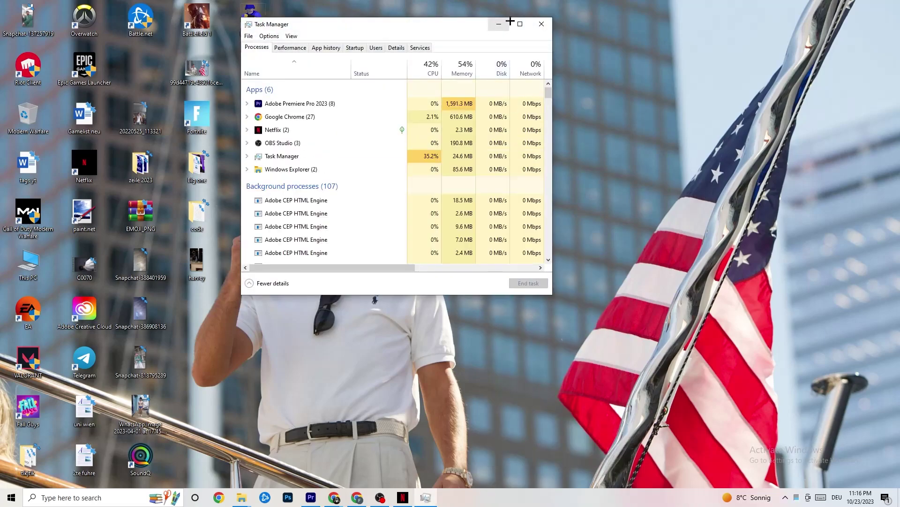
{"action": "double_click", "coordinate": [510, 23]}
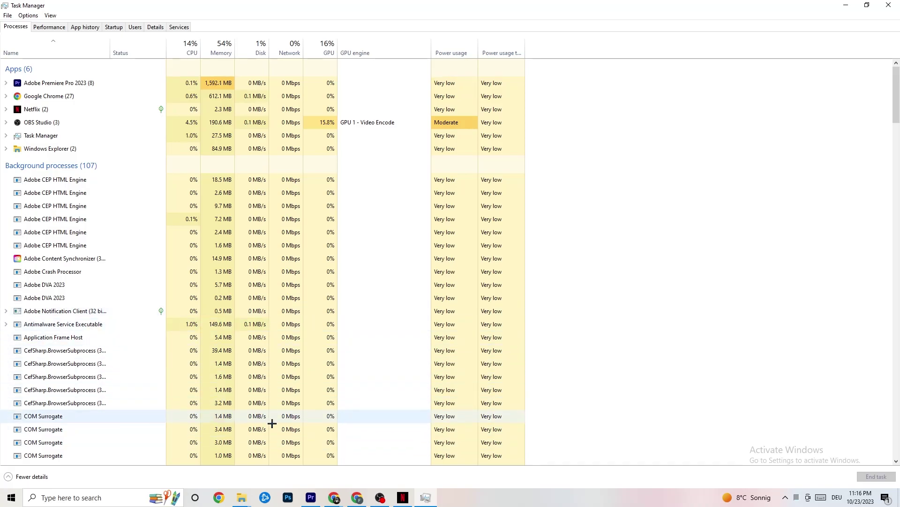
{"action": "left_click", "coordinate": [49, 29]}
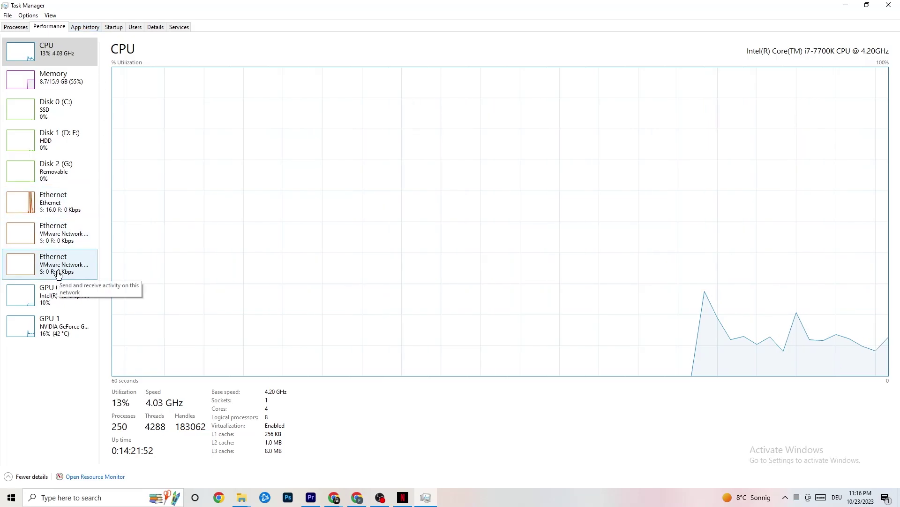
{"action": "left_click", "coordinate": [59, 207]}
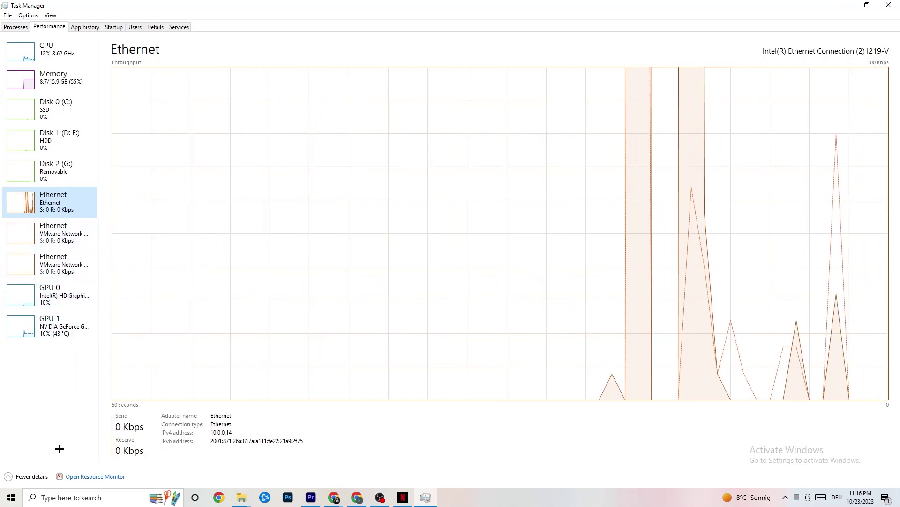
{"action": "right_click", "coordinate": [64, 421]}
{"action": "left_click", "coordinate": [158, 485]}
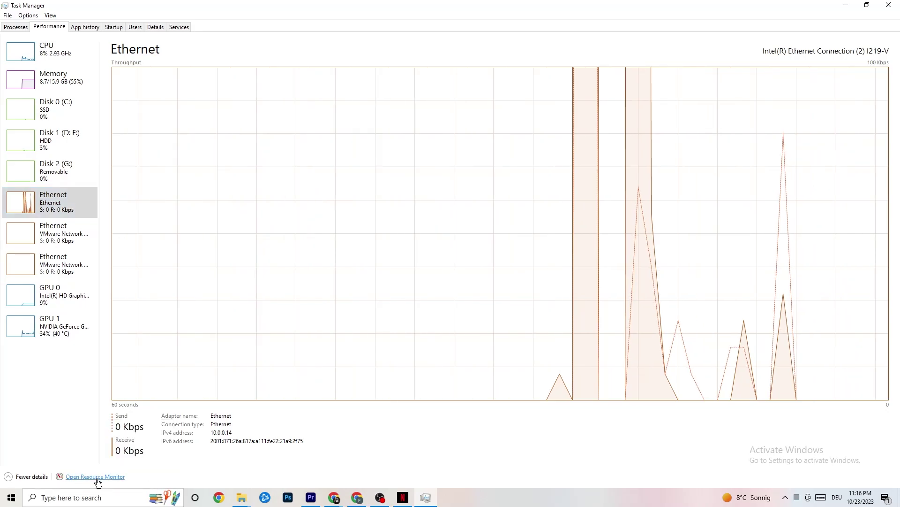
Step: Examine the processes with network activity and the resource overview in a maximized Resource Monitor, and close it
{"action": "left_click", "coordinate": [97, 479]}
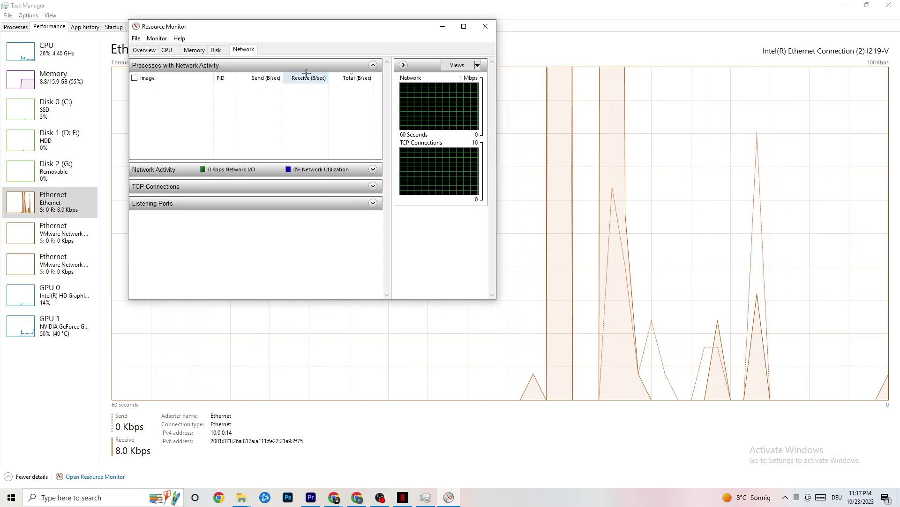
{"action": "left_click", "coordinate": [464, 26]}
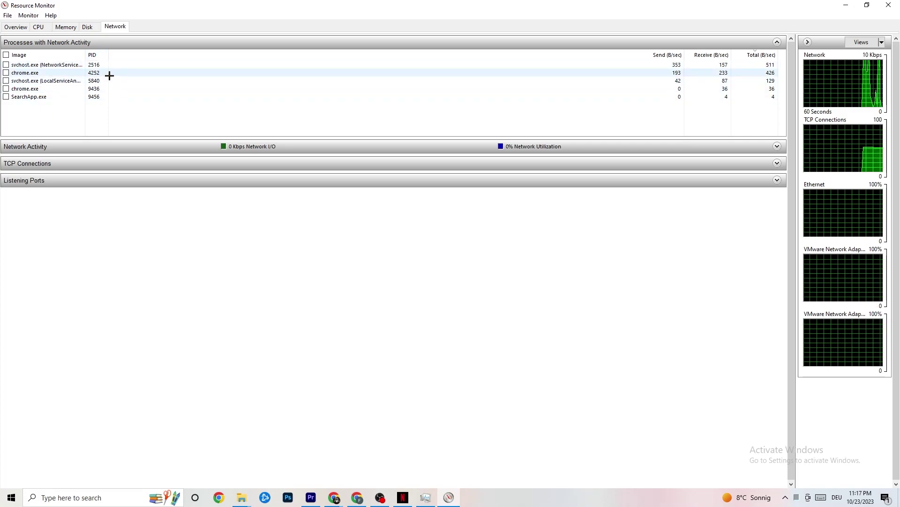
{"action": "right_click", "coordinate": [44, 97]}
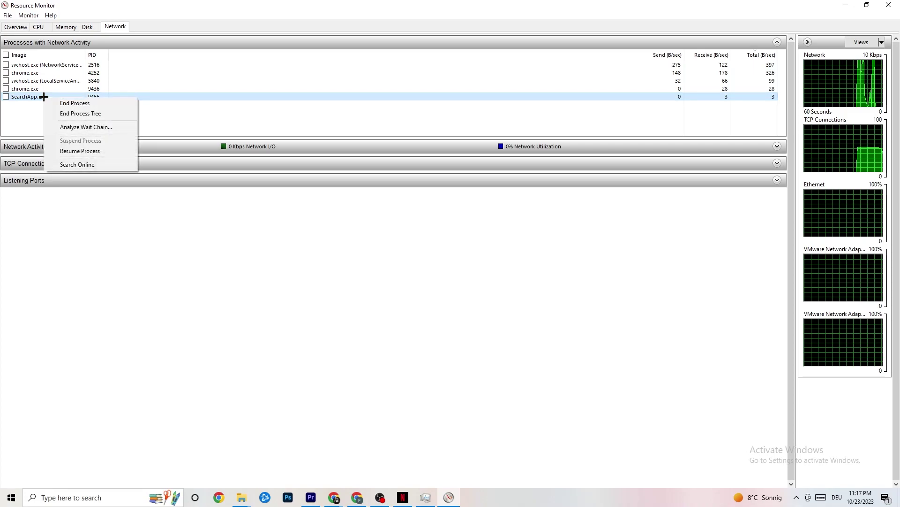
{"action": "left_click", "coordinate": [272, 122]}
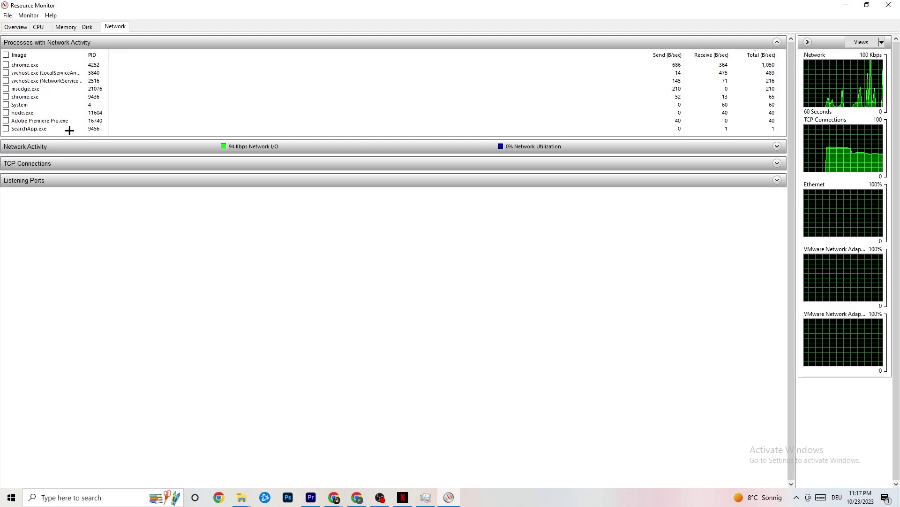
{"action": "left_click", "coordinate": [18, 26]}
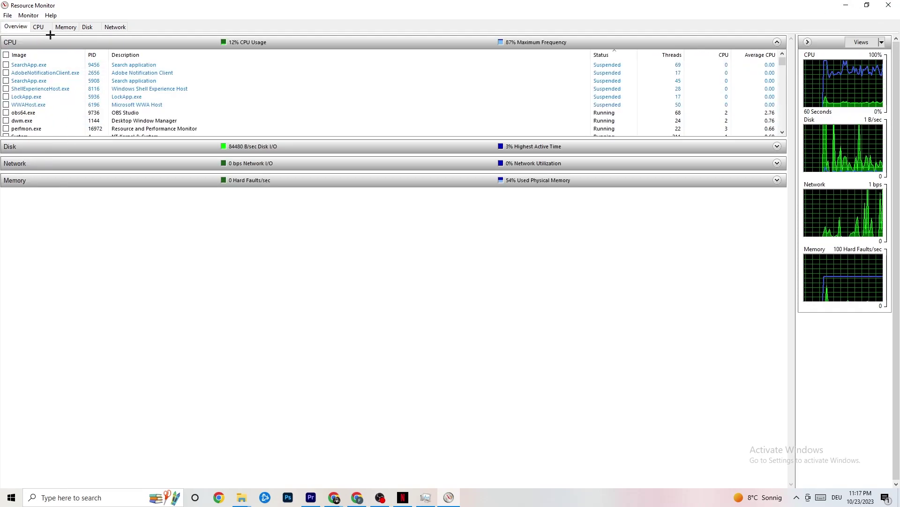
{"action": "left_click", "coordinate": [888, 6]}
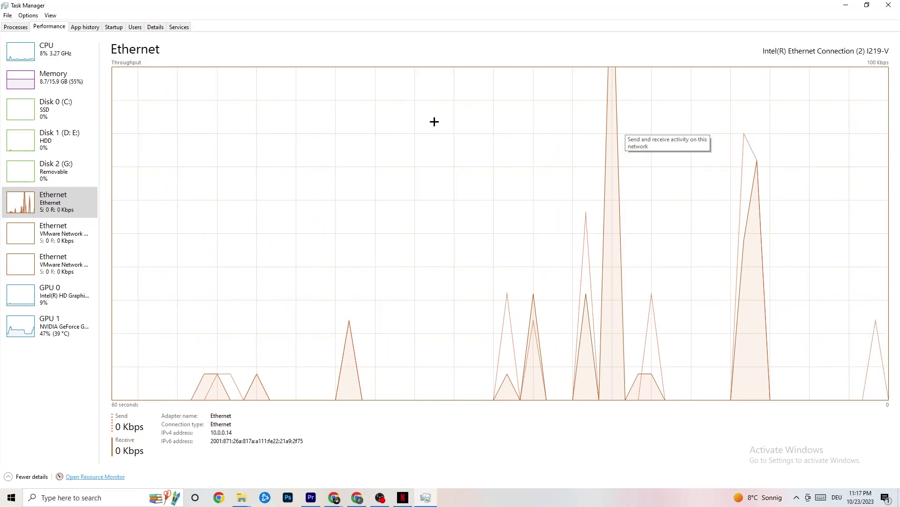
Step: Review which apps are enabled at startup in Task Manager, and close it
{"action": "left_click", "coordinate": [114, 27]}
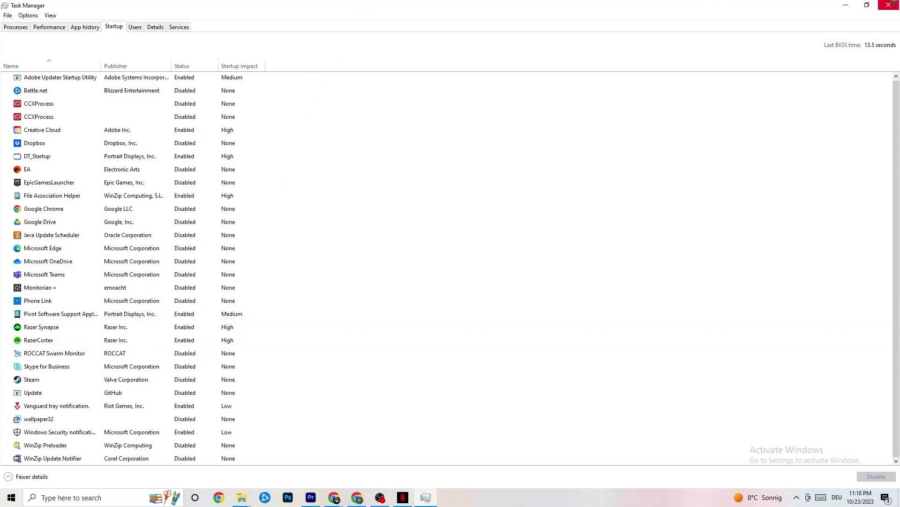
{"action": "left_click", "coordinate": [890, 5]}
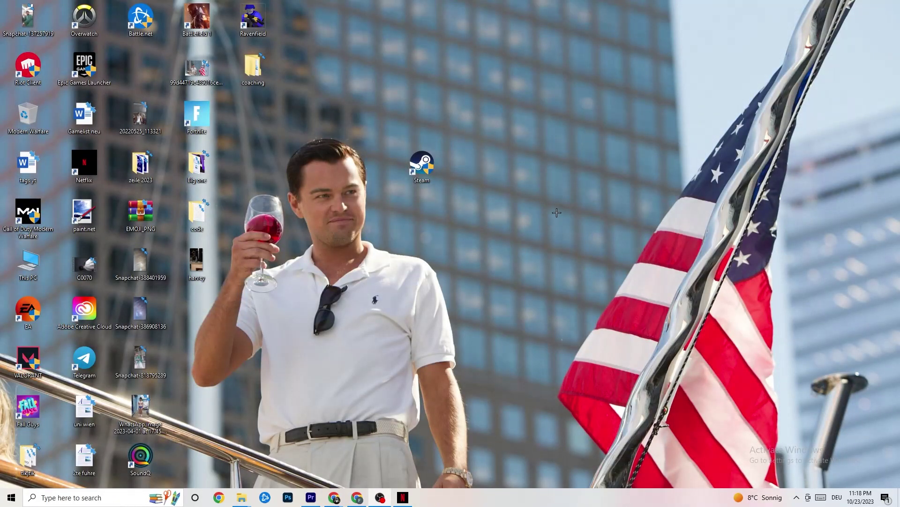